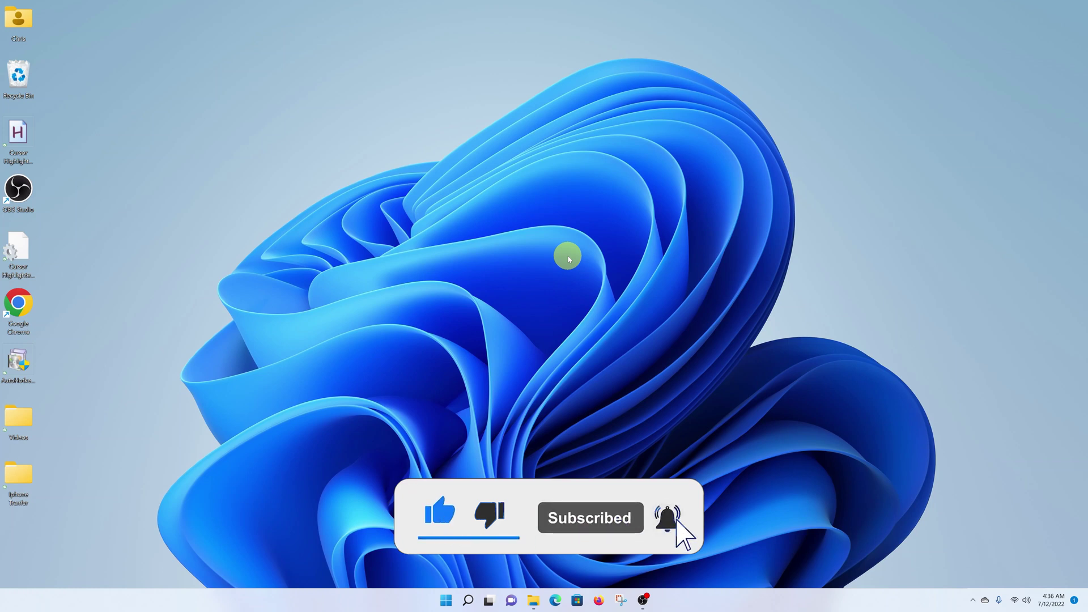
Step: Google 'anydesk' in Chrome and open the official anydesk.com result
double_click(18, 307)
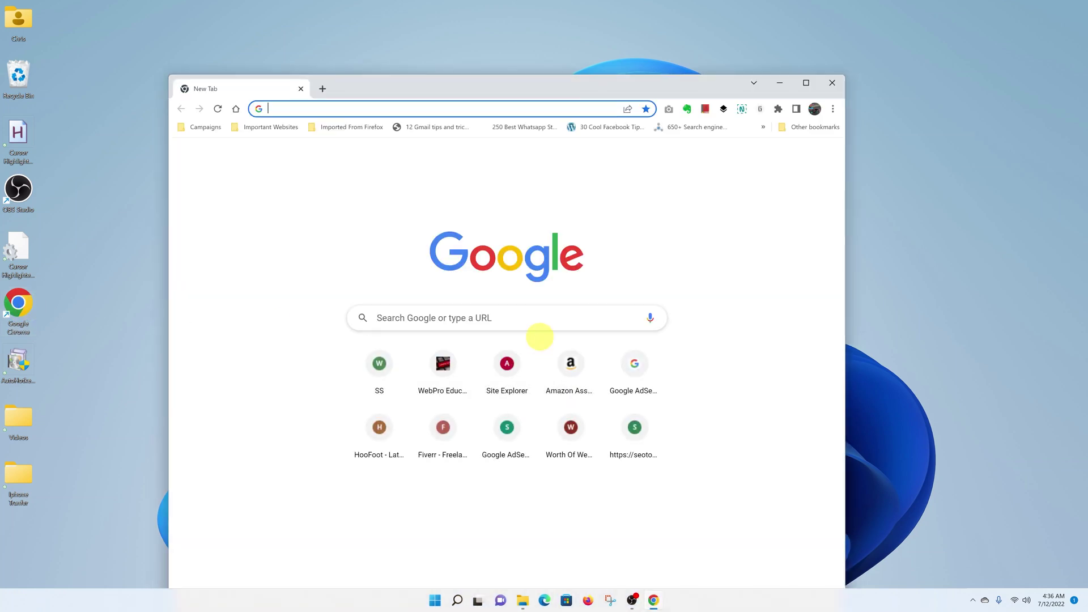
left_click(540, 321)
type("anyde")
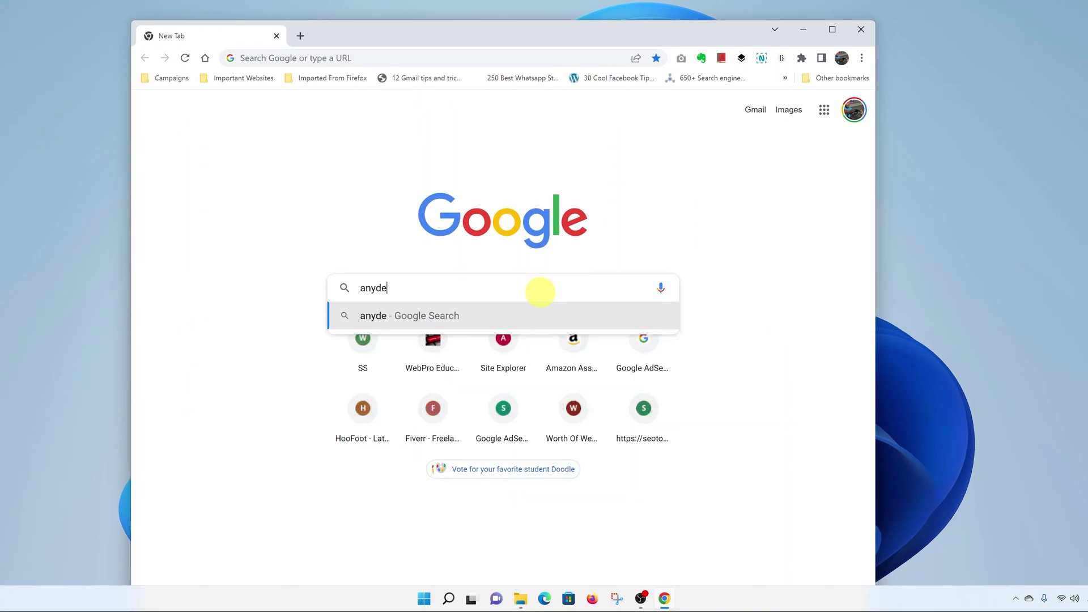
type("sk")
key("Return")
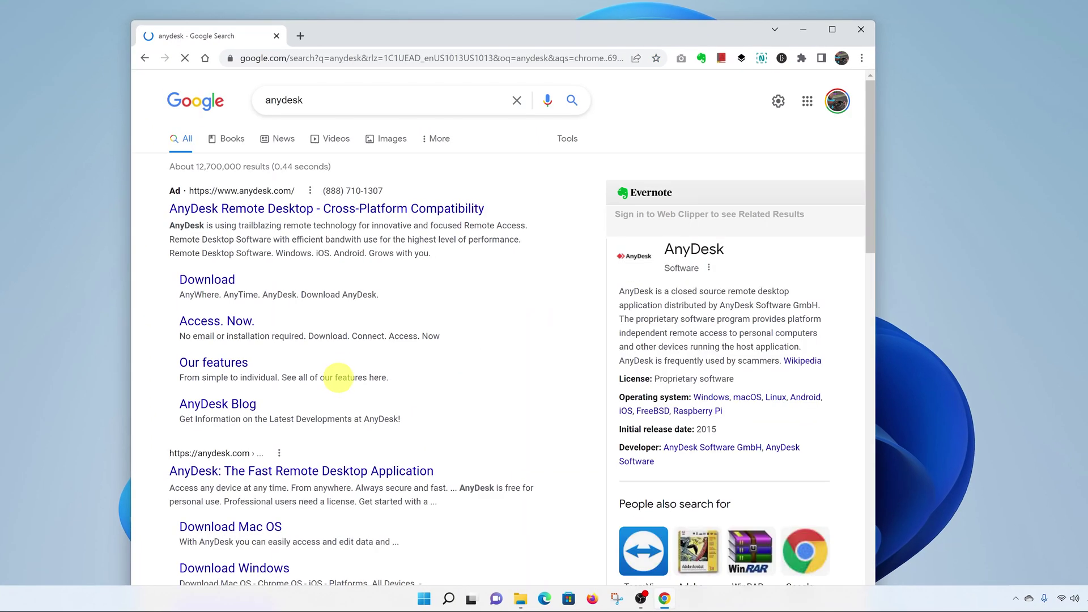
scroll(396, 308, "down", 3)
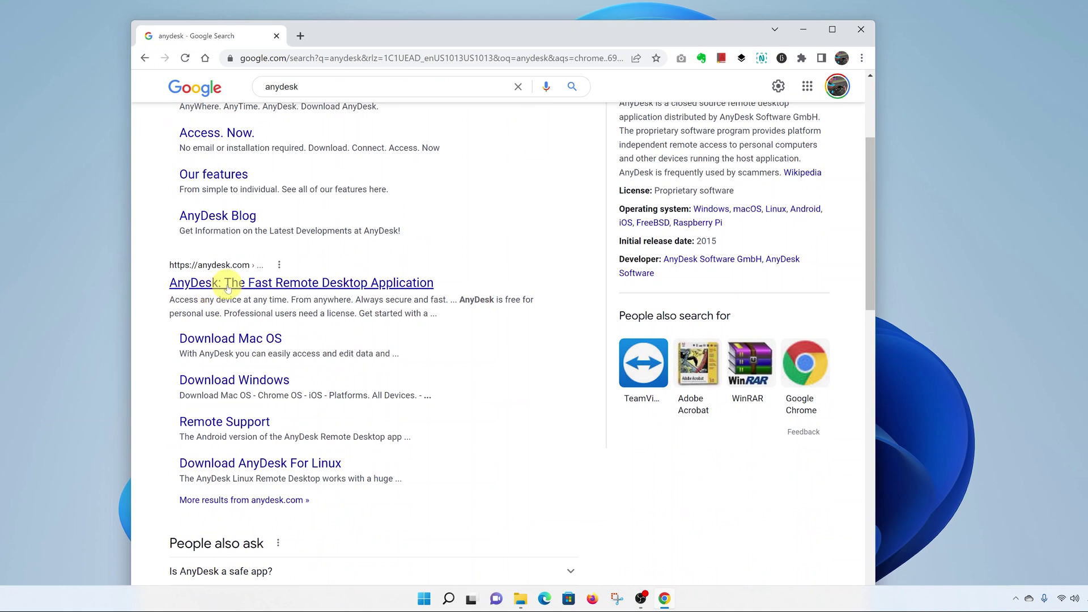
scroll(272, 287, "up", 3)
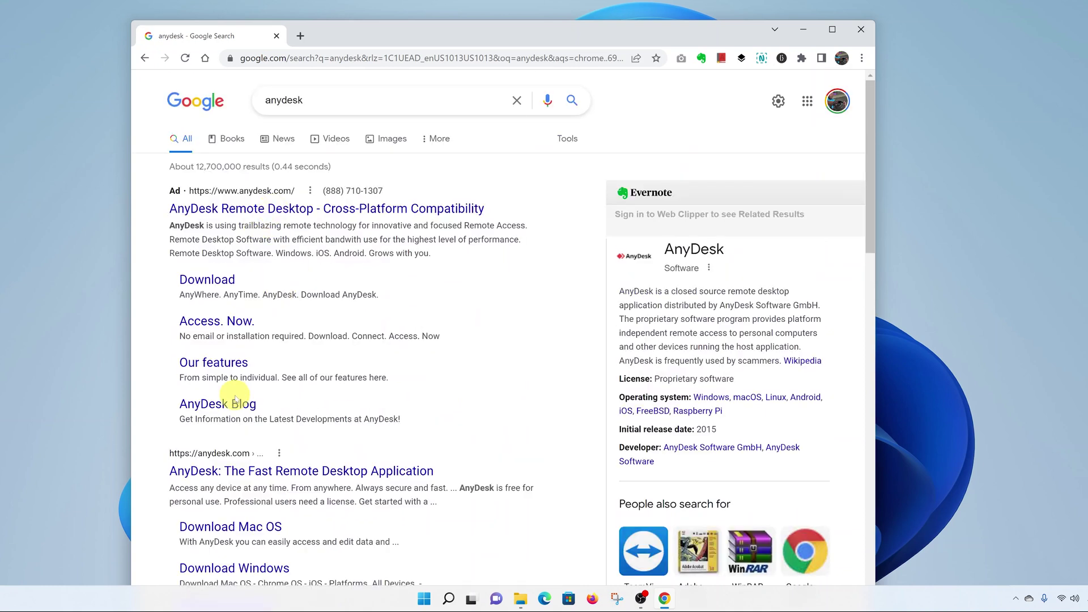
left_click(239, 475)
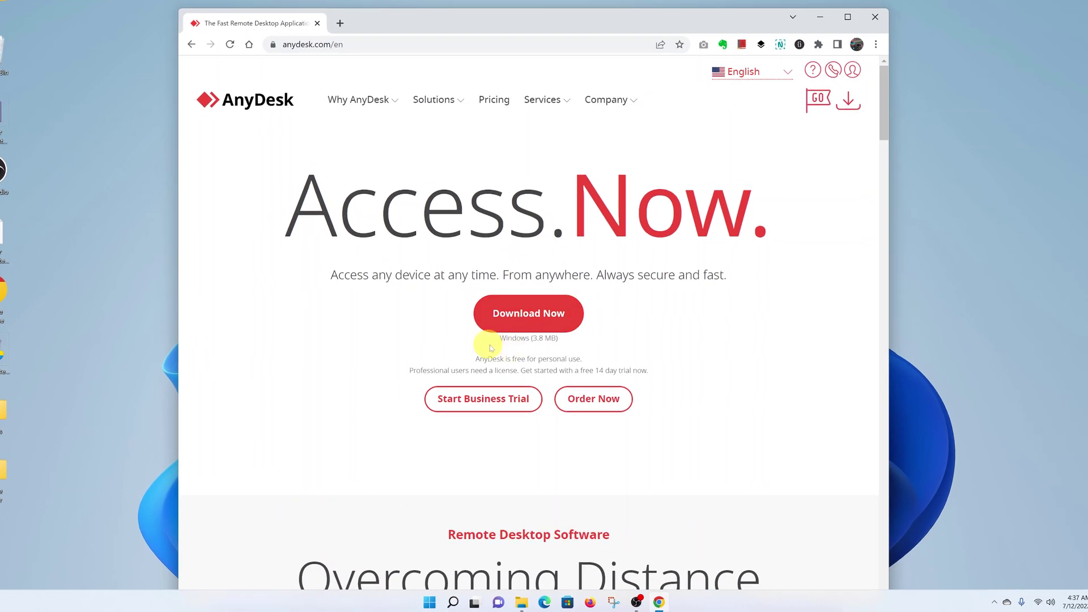
Step: Start the AnyDesk for Windows (3.8 MB) download from the anydesk.com homepage
left_click_drag(500, 339, 588, 342)
left_click(588, 342)
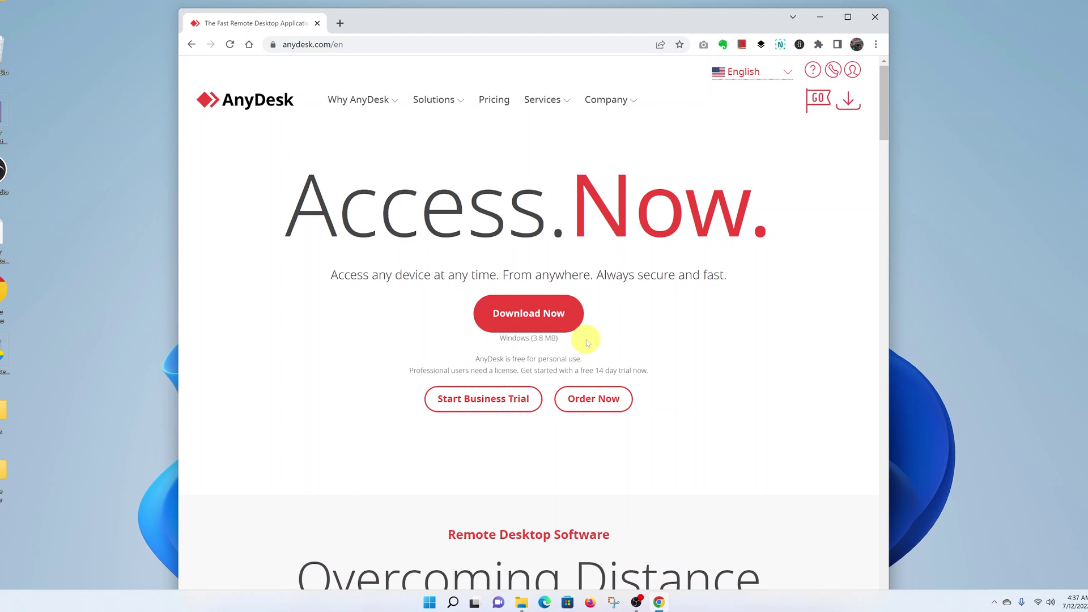
left_click(527, 313)
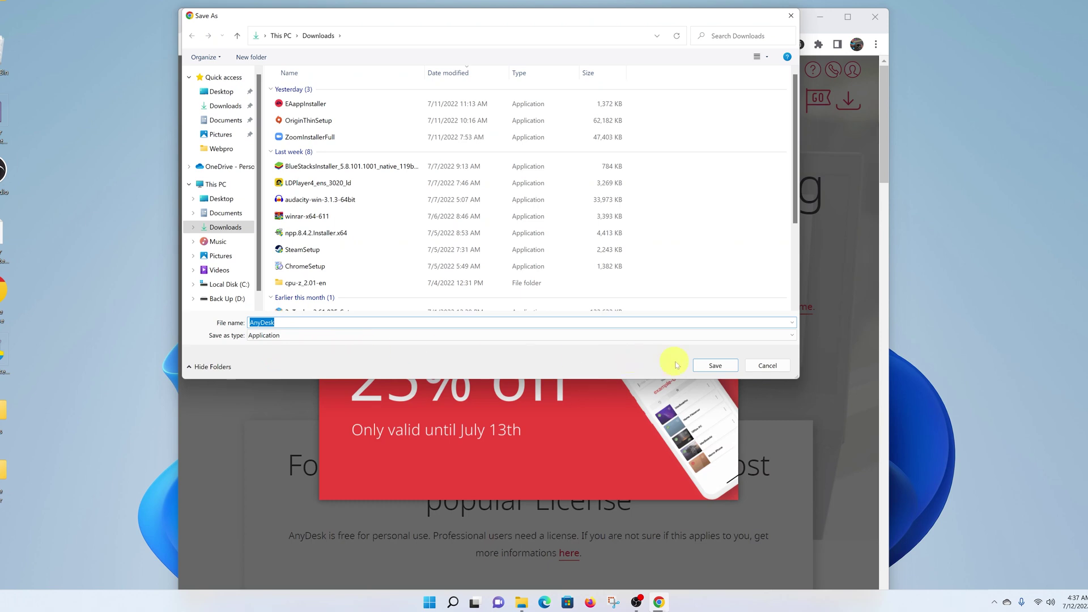
Step: Save AnyDesk.exe to Downloads and launch it from Chrome's download bar
left_click(722, 368)
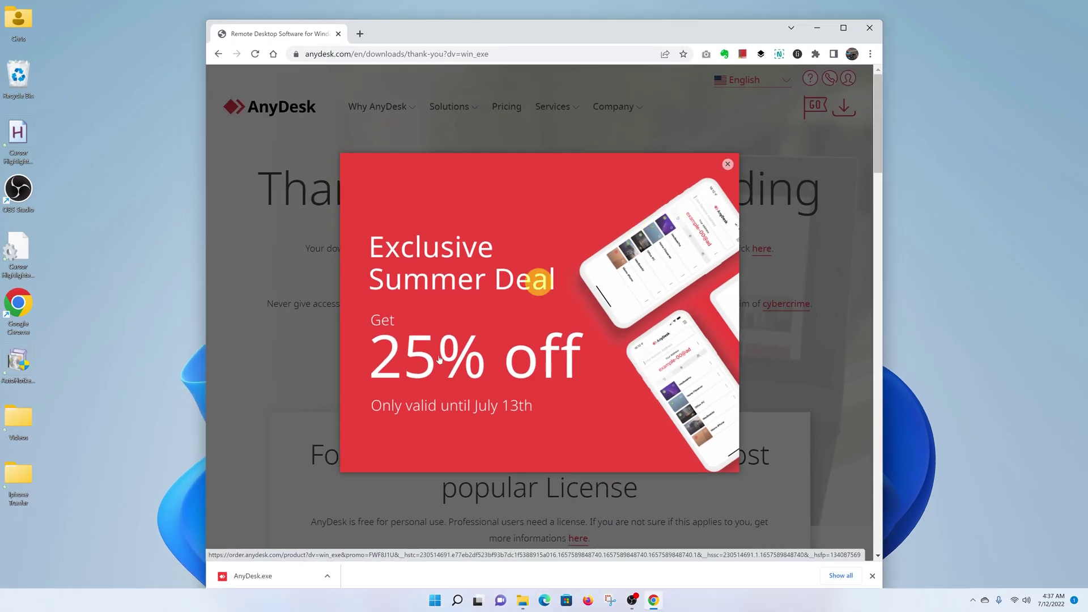
left_click(277, 577)
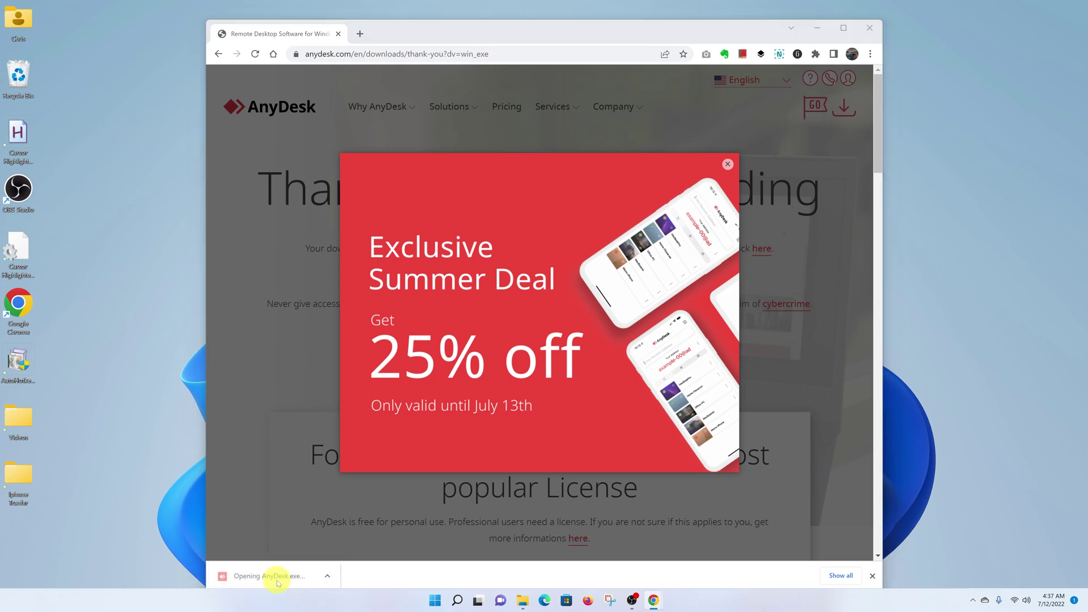
Step: Check AnyDesk is in Downloads, close Explorer, minimize Chrome, and bring AnyDesk forward
left_click(523, 604)
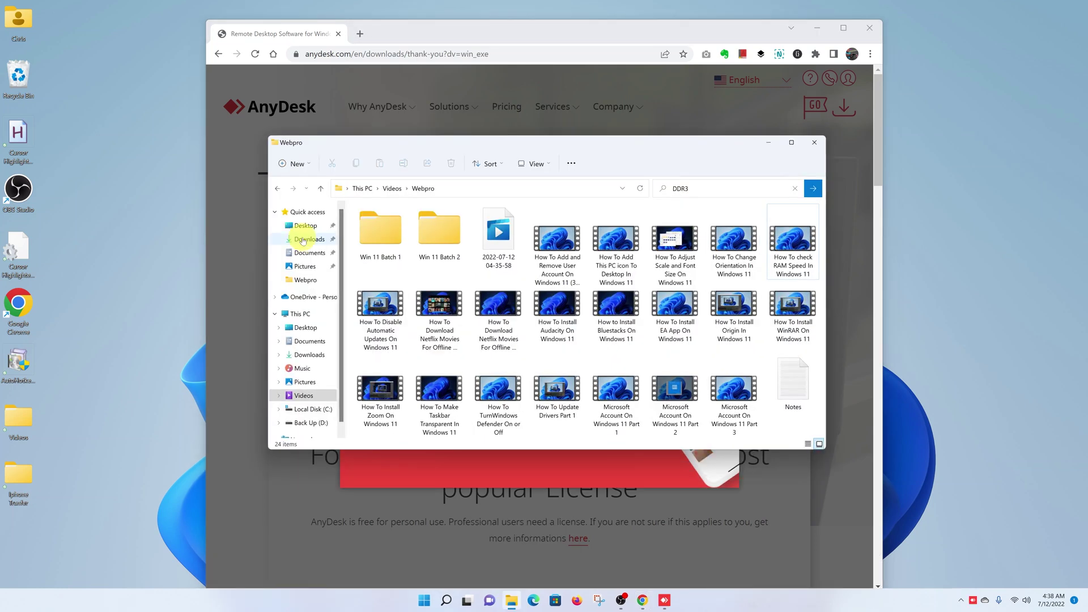
left_click(304, 239)
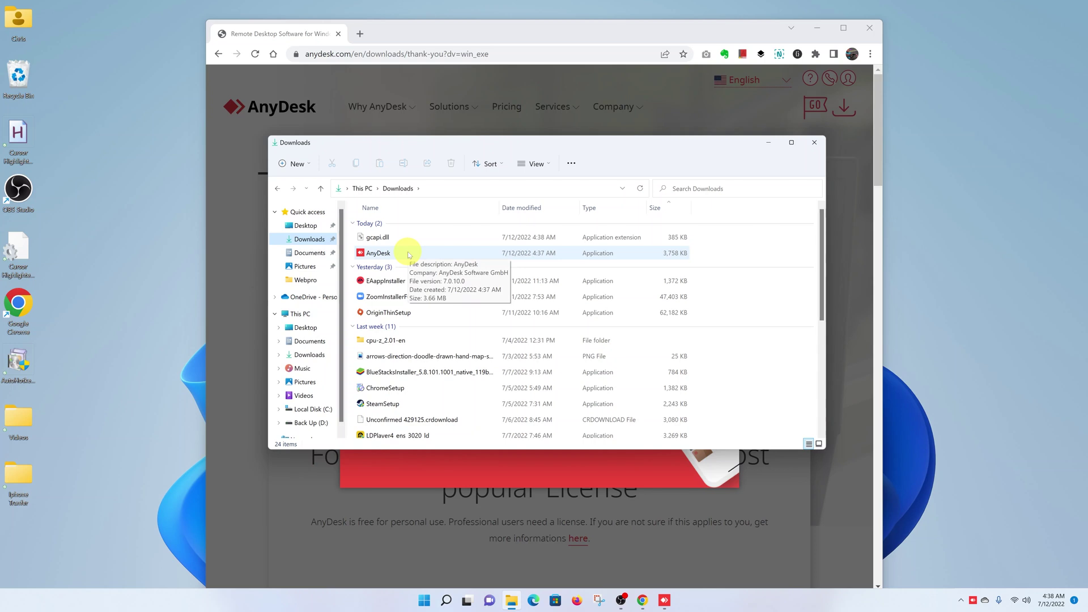
left_click(769, 142)
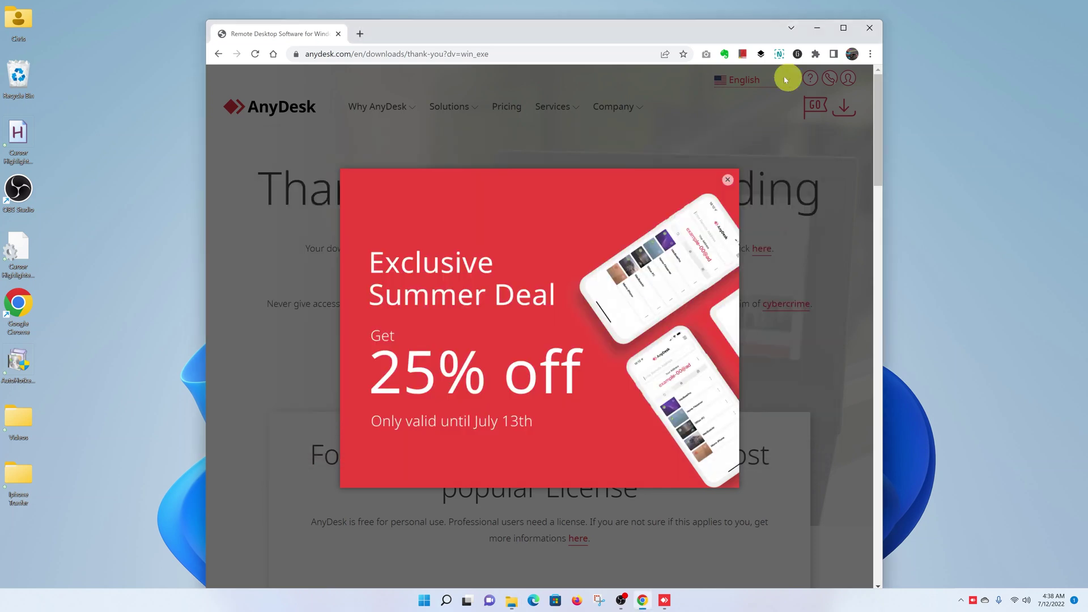
left_click(821, 28)
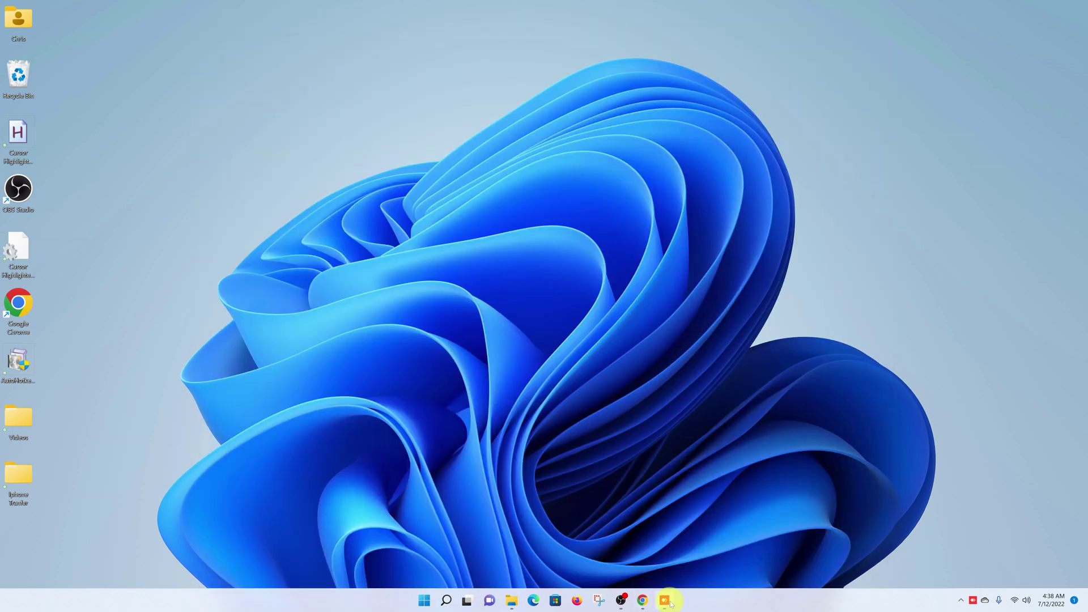
left_click(666, 600)
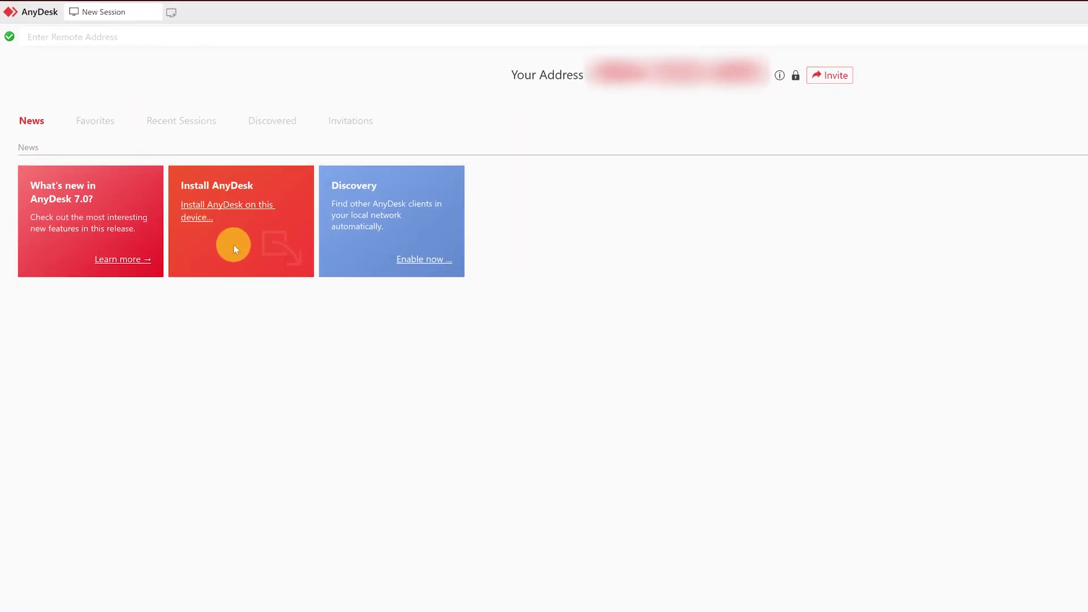
Step: Choose 'Install AnyDesk on this device' on the Install AnyDesk card
left_click(258, 209)
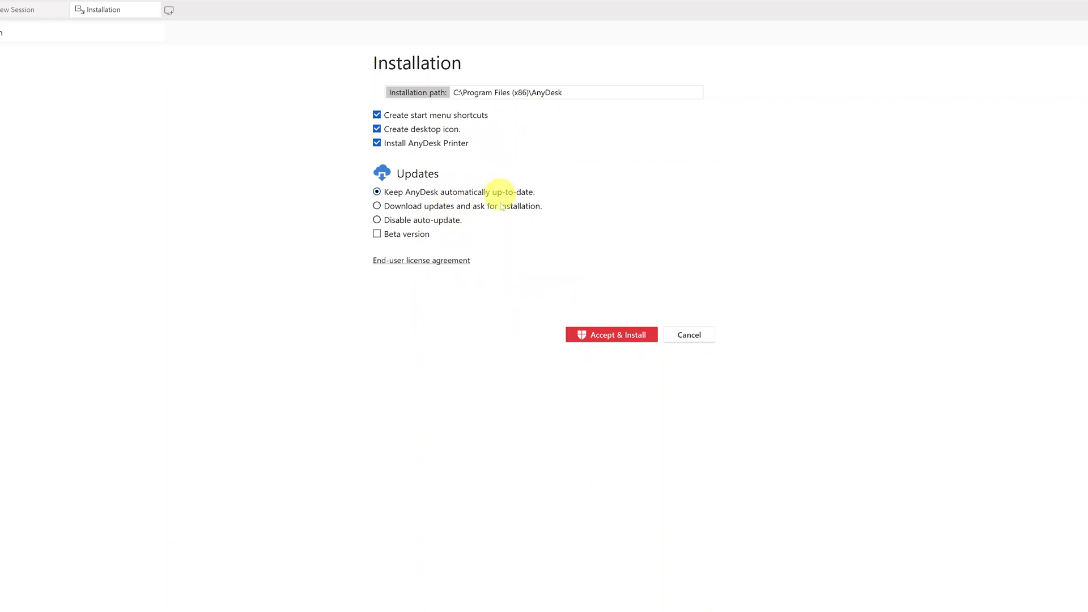
Step: Accept & Install with the default C:\Program Files (x86)\AnyDesk path and automatic updates
left_click(617, 338)
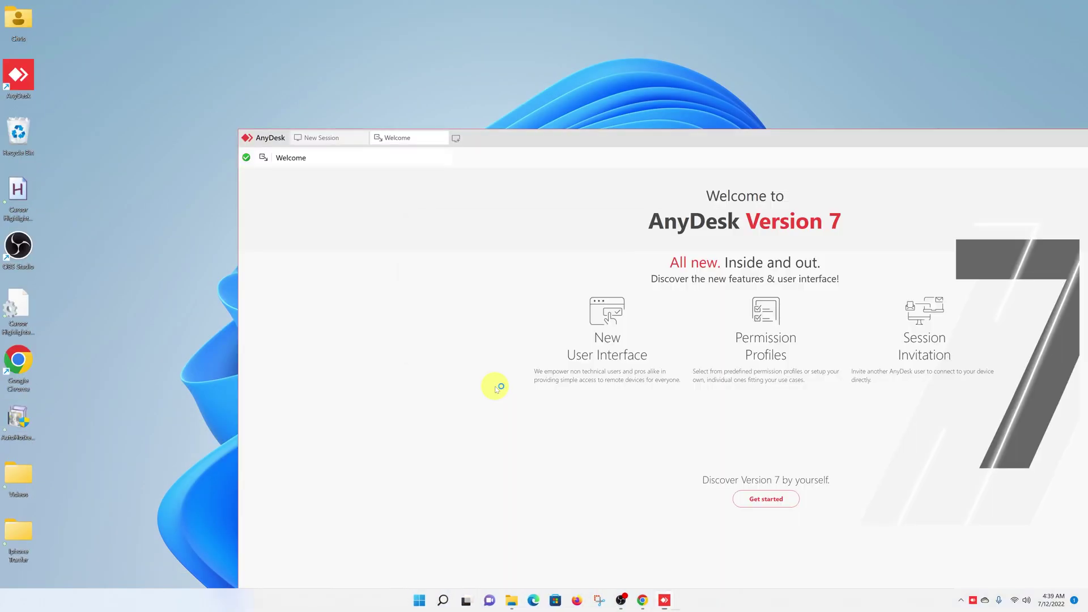
Step: Approve the AnyDesk device software, close the Welcome tab, and enlarge the AnyDesk window
left_click(600, 294)
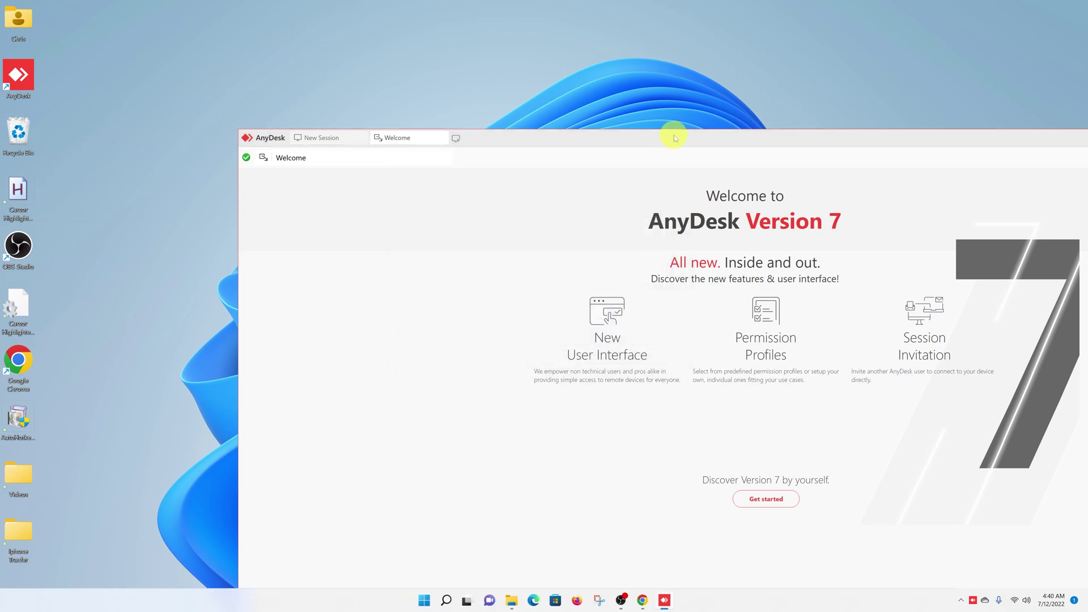
left_click_drag(675, 138, 531, 64)
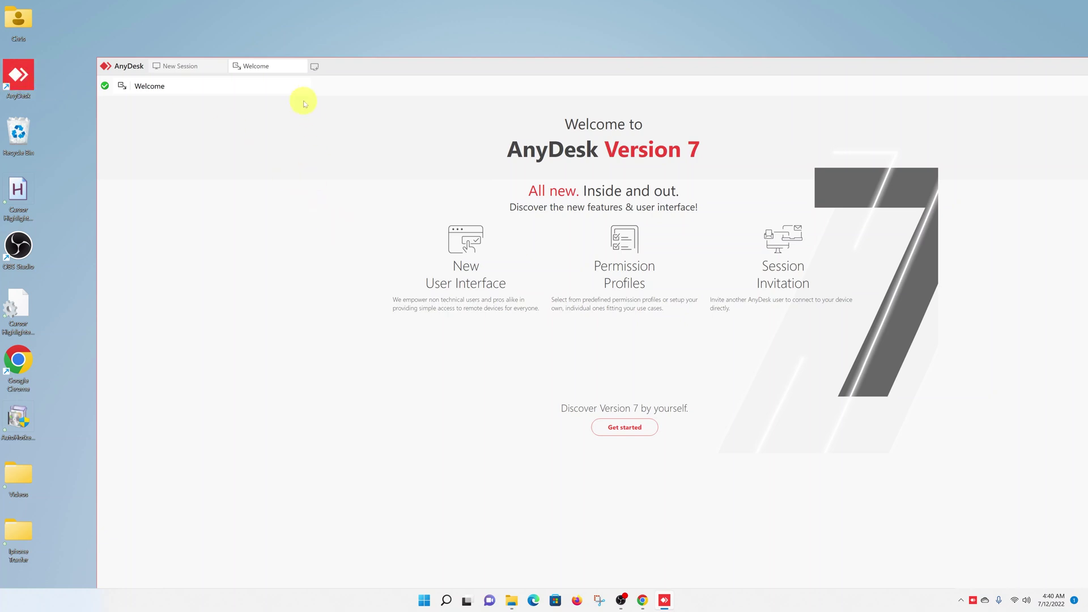
left_click(301, 67)
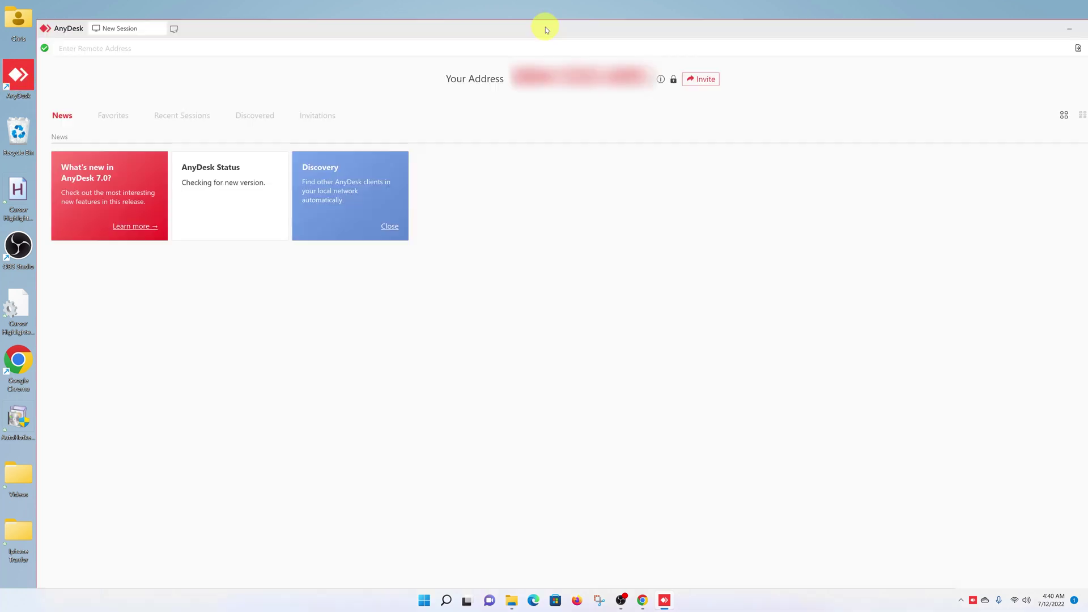
left_click_drag(45, 325, 161, 326)
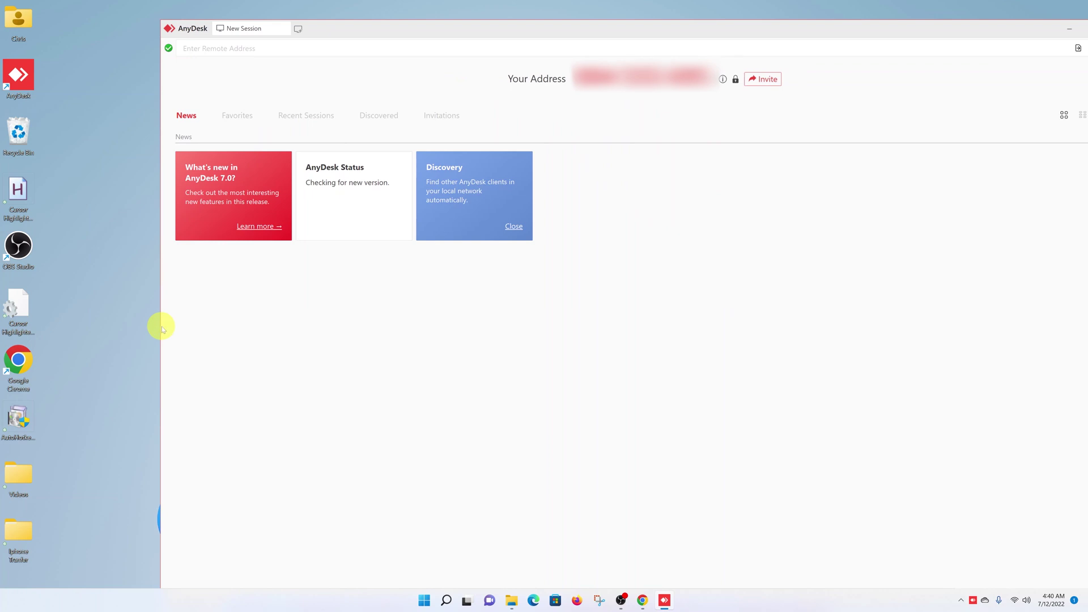
left_click_drag(545, 19, 446, 64)
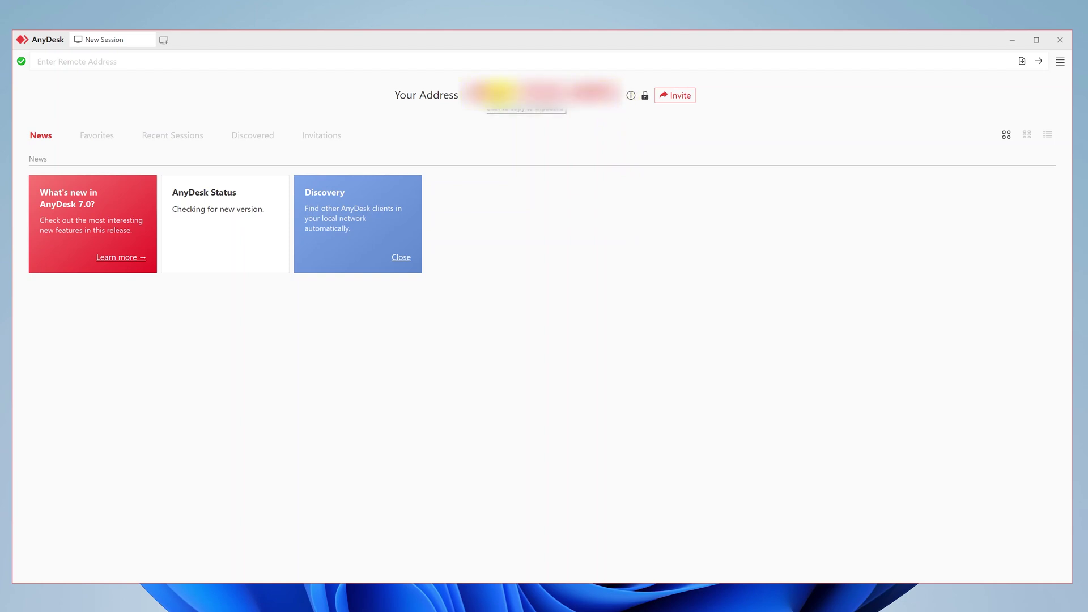
Step: Enter the Mac's AnyDesk address in the remote address field and connect
left_click(440, 60)
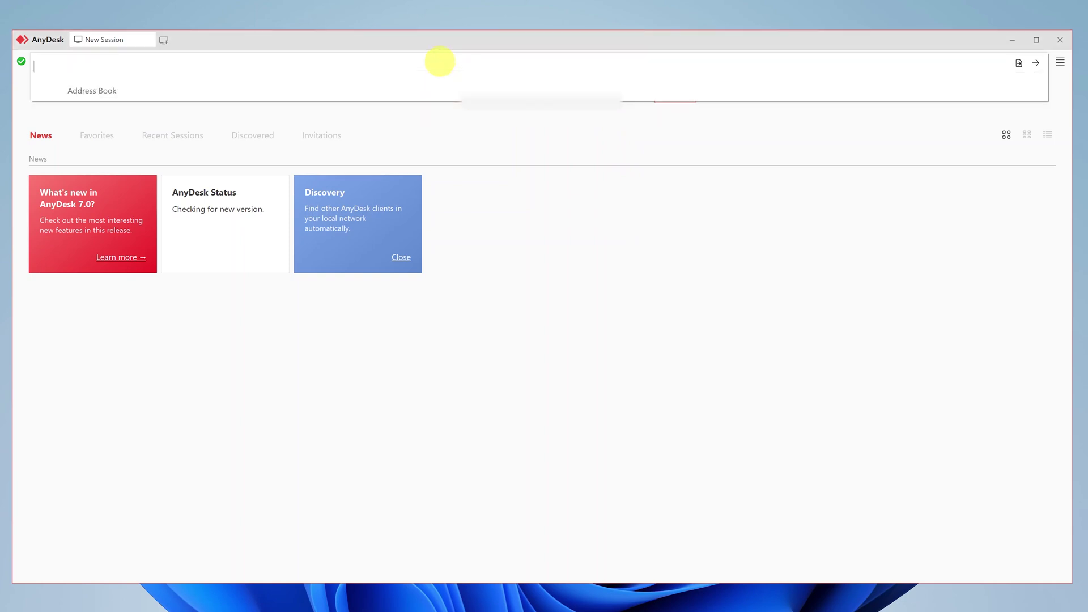
left_click(627, 333)
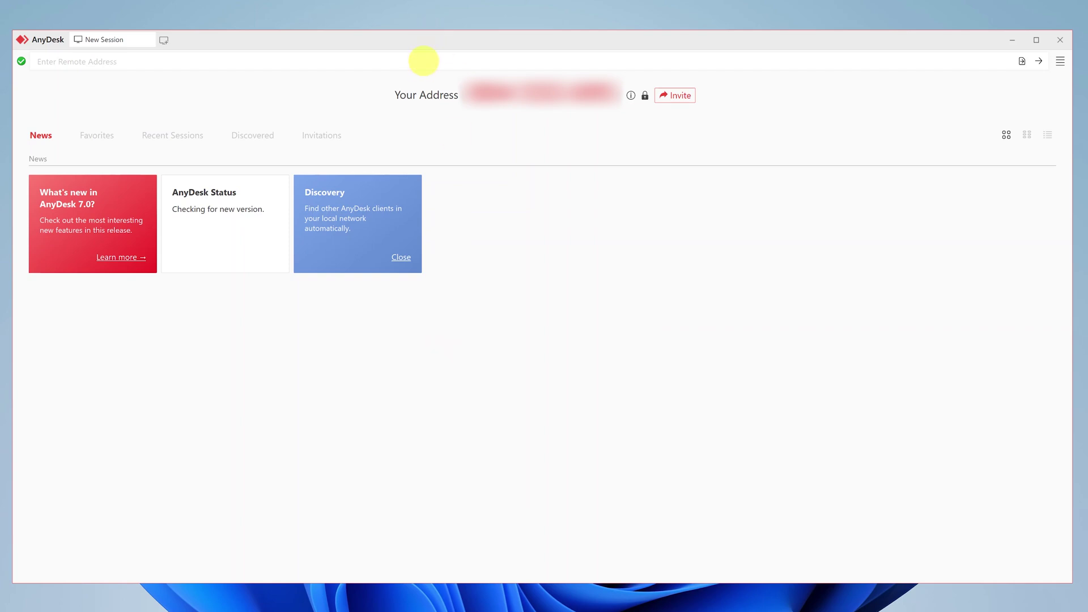
left_click(423, 60)
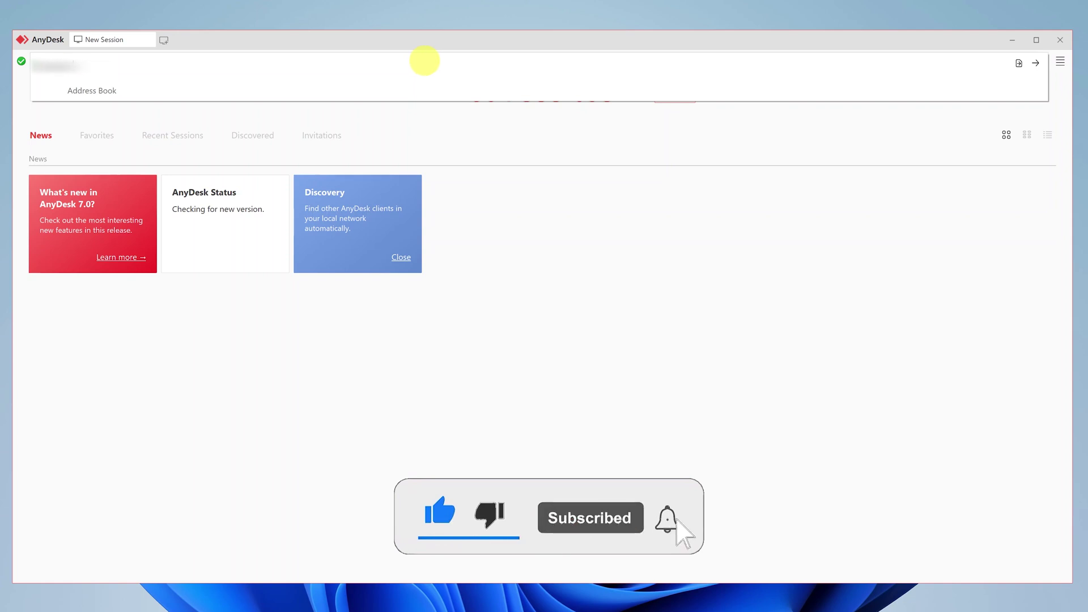
key("Return")
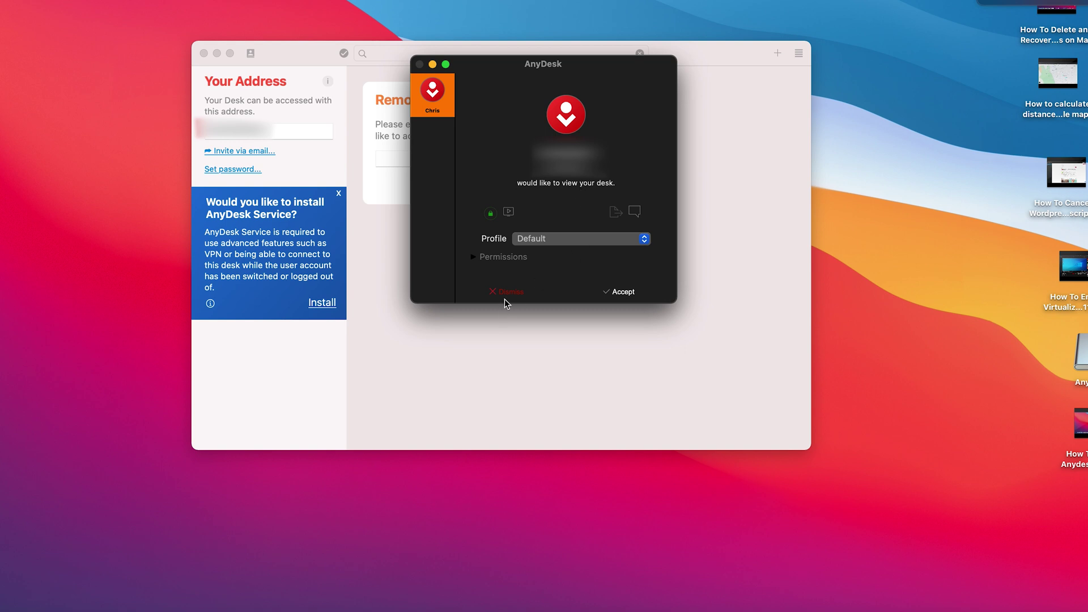
Step: Accept the incoming view-desk request on the Mac to start the live session
left_click(622, 292)
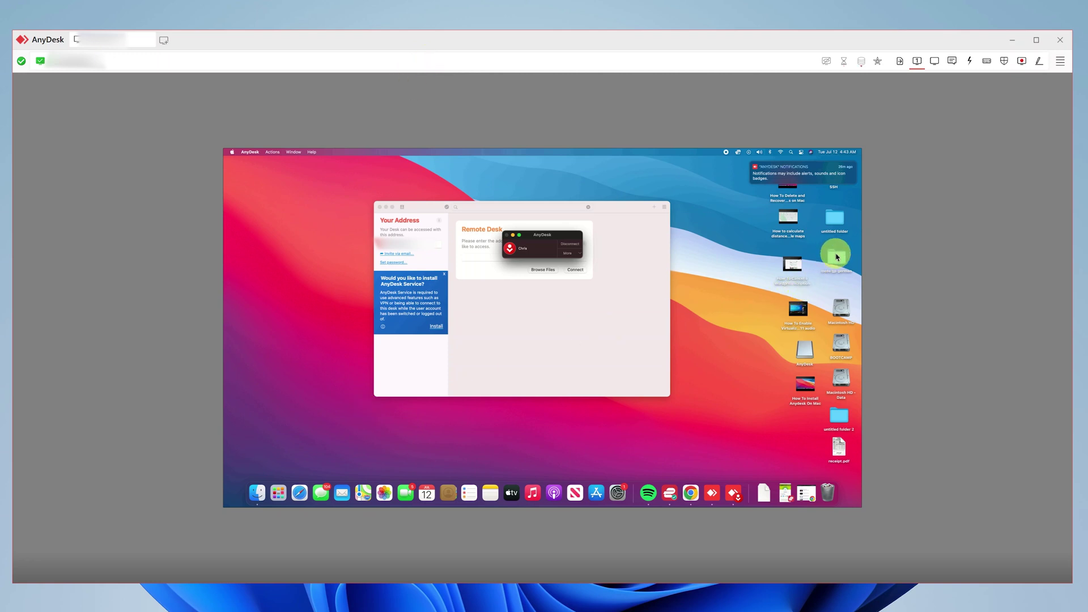
Step: Drag the 'moto gp german' folder left on the Mac desktop and open it in Finder
left_click_drag(837, 258, 741, 328)
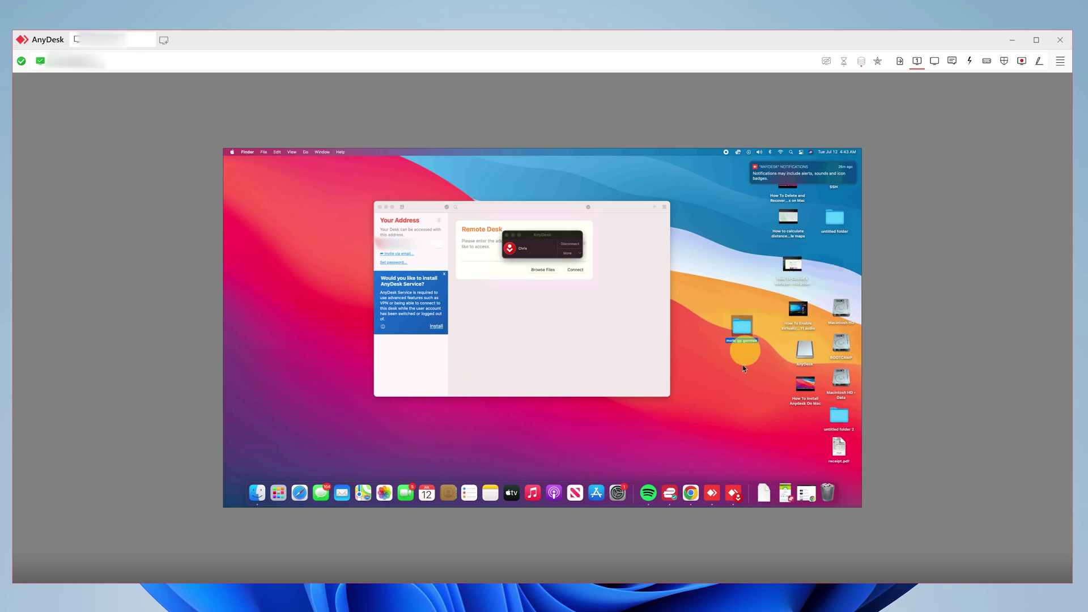
left_click(730, 386)
left_click(740, 329)
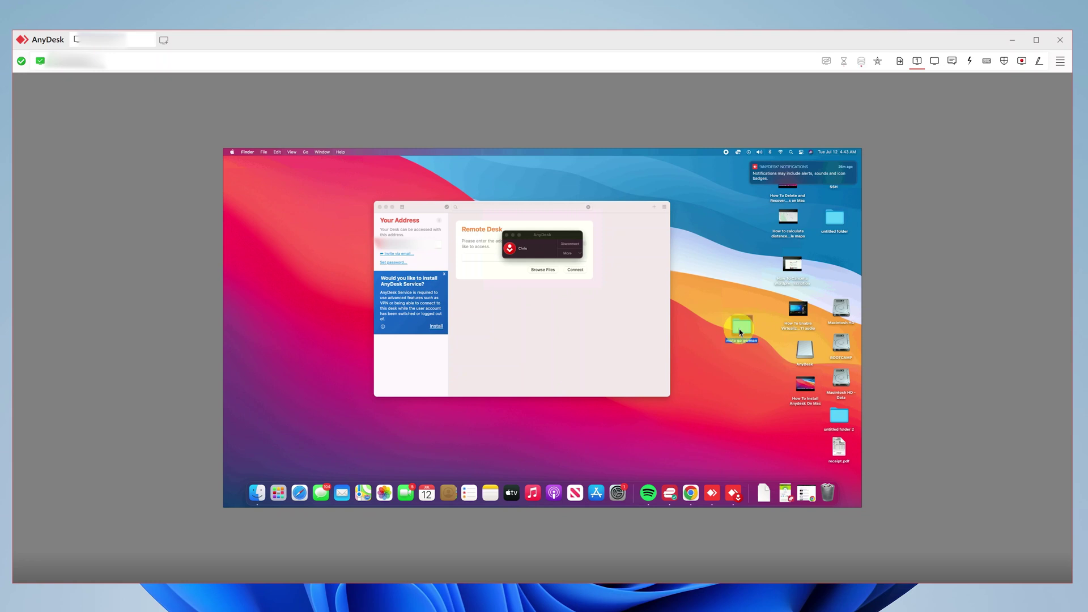
double_click(740, 332)
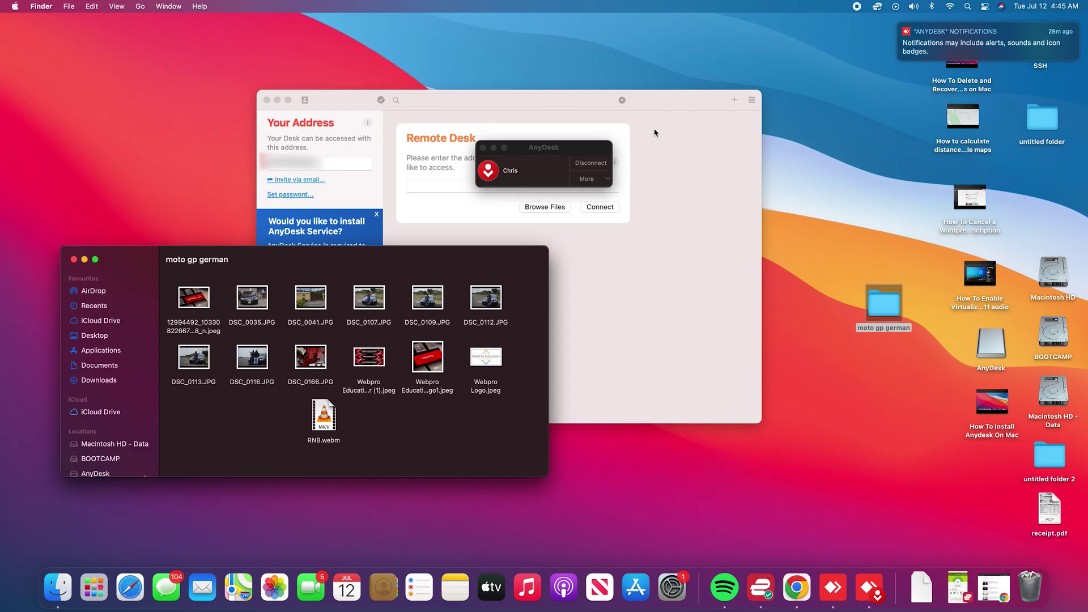
Step: Disconnect the remote session from the Mac's AnyDesk session panel
left_click(593, 165)
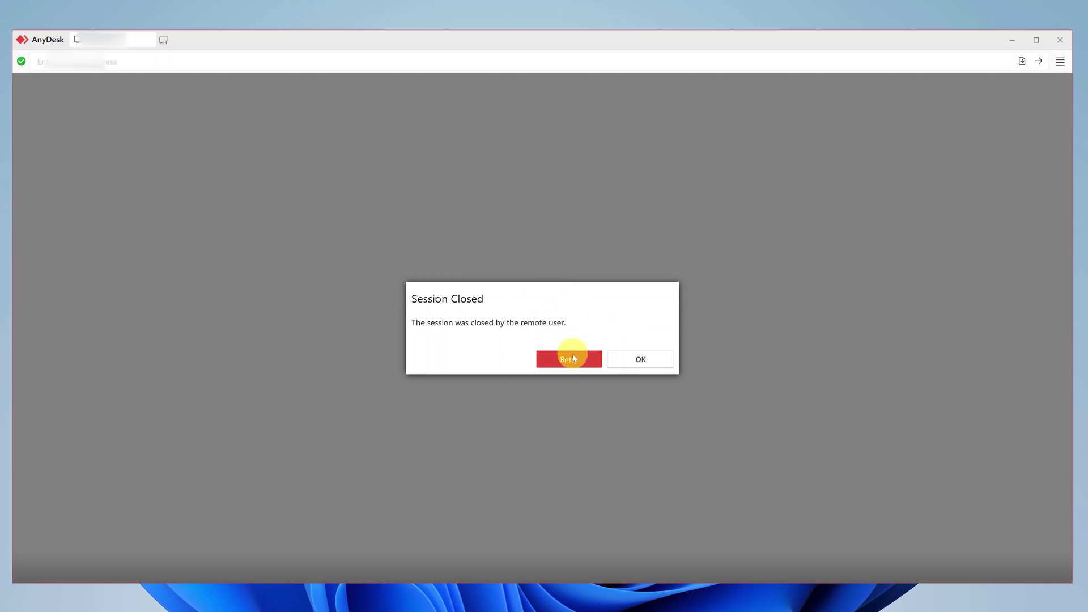
Step: Dismiss the Session Closed notice to see the Mac listed under Recent Sessions
left_click(638, 360)
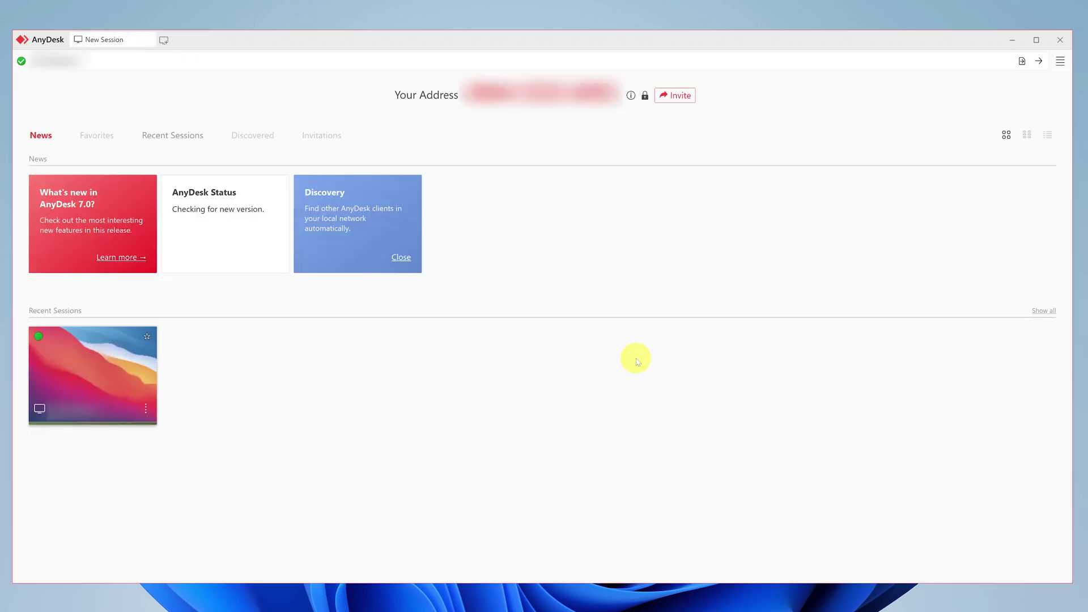